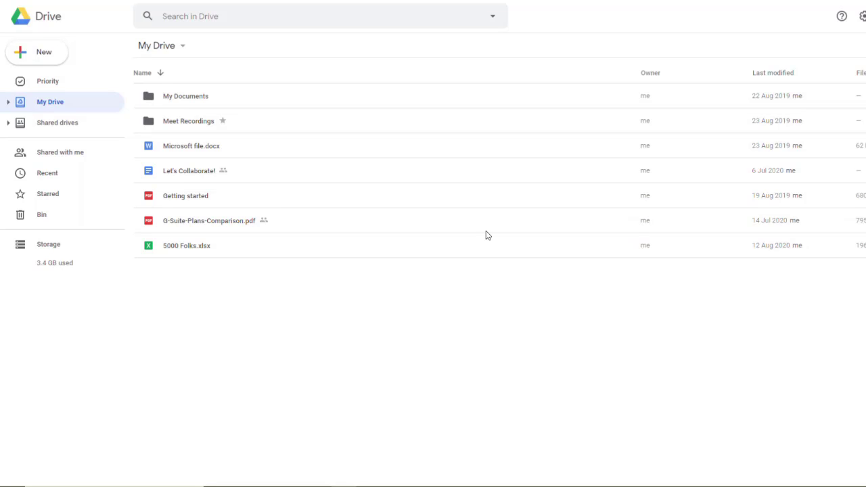
Create a new blank Google Doc and type 'Kyle' on its first line.
left_click(54, 54)
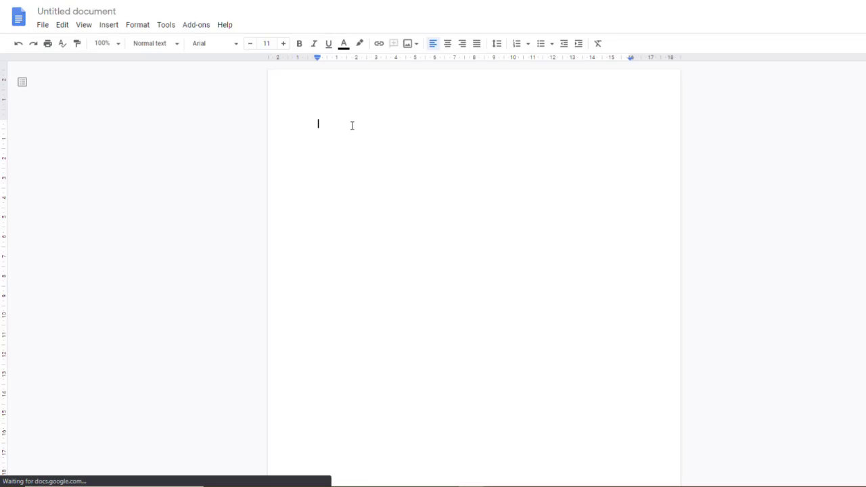
type("Kyle")
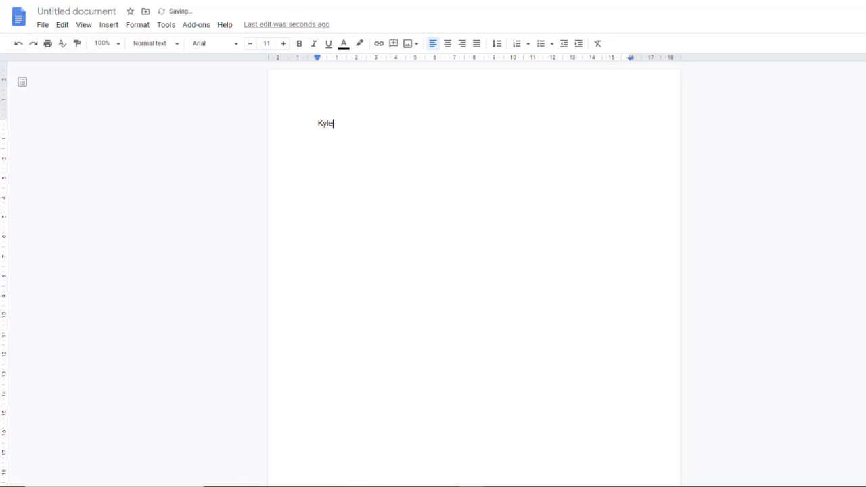
key("BackSpace")
key("BackSpace")
key("BackSpace")
type("Heath")
key("ctrl+z")
Title the document 'Kyle' and move it from My Drive into My Documents.
left_click(53, 11)
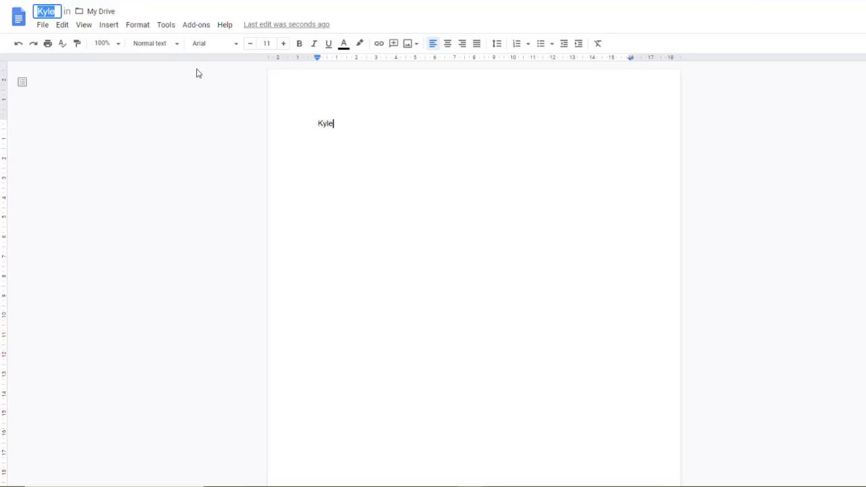
key("Return")
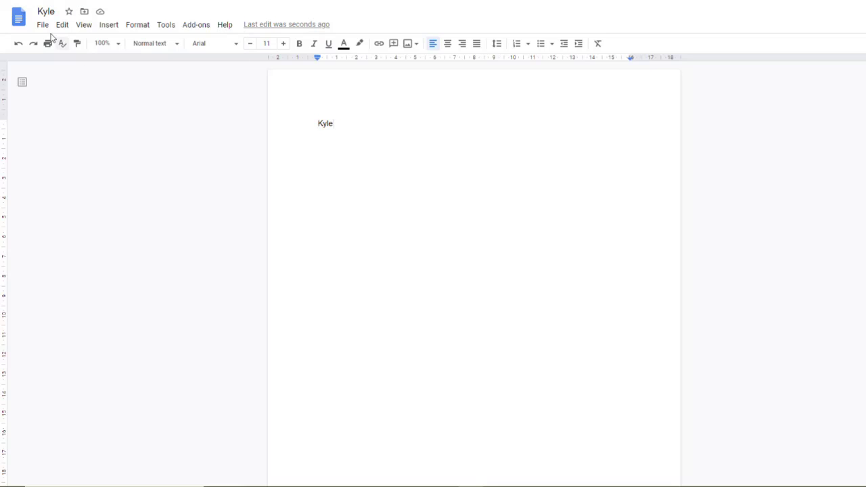
left_click(45, 26)
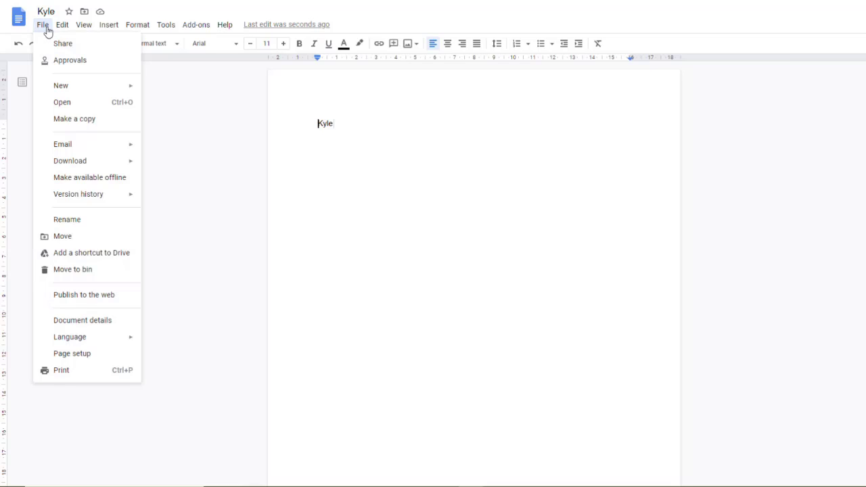
left_click(70, 236)
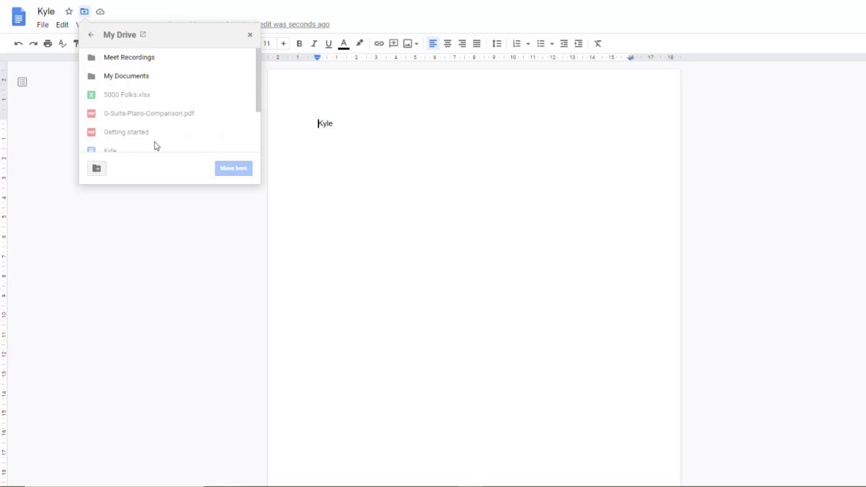
left_click(244, 78)
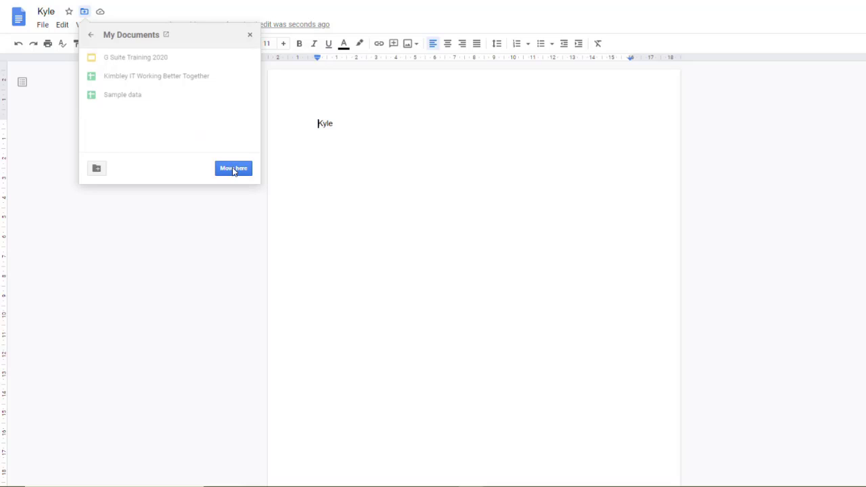
left_click(234, 169)
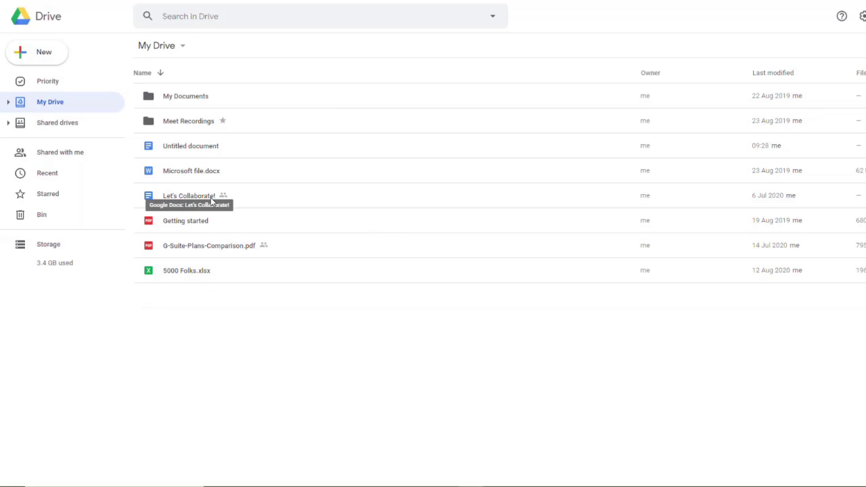
Open My Documents to confirm Kyle is there, then return to the My Drive root.
double_click(196, 98)
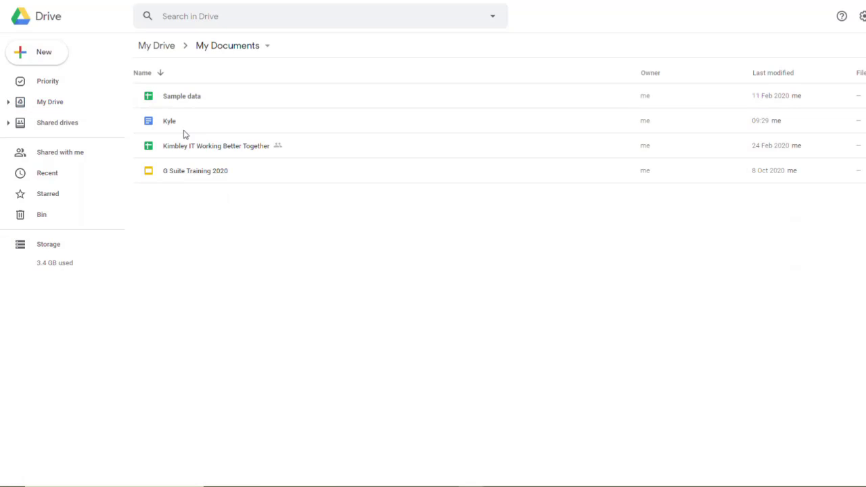
left_click(164, 48)
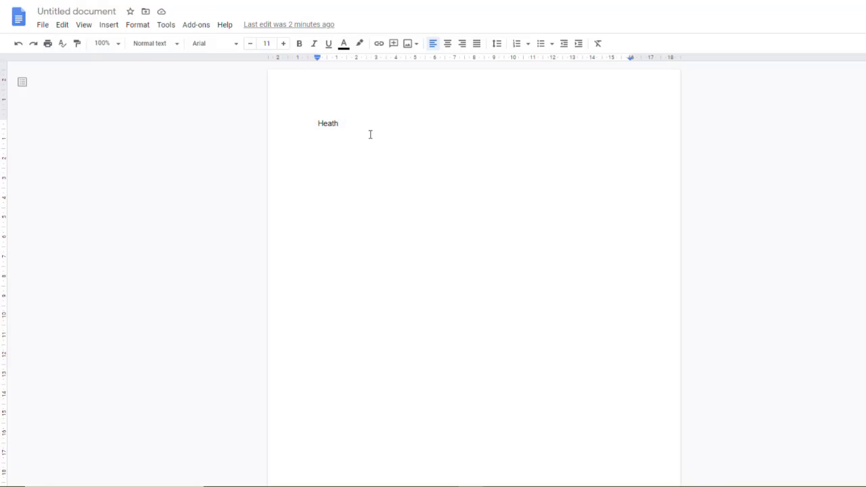
Title the second document 'Heath' and move it into the My Documents folder.
left_click(105, 13)
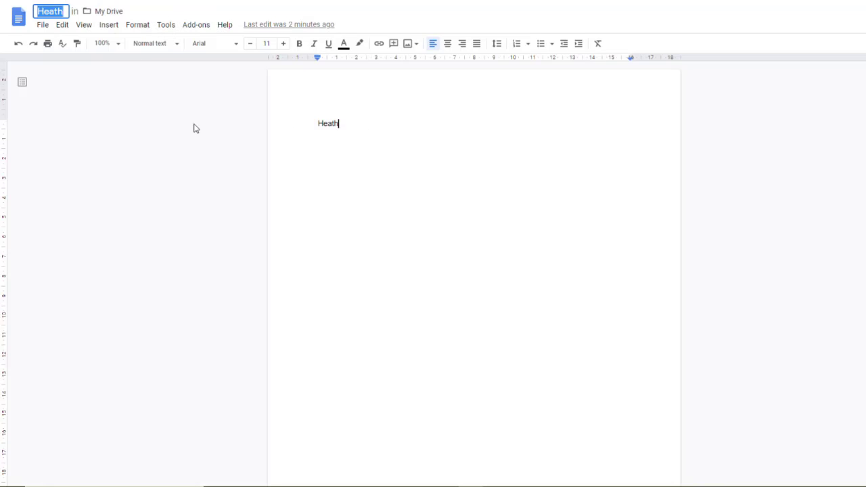
left_click(344, 133)
left_click(43, 25)
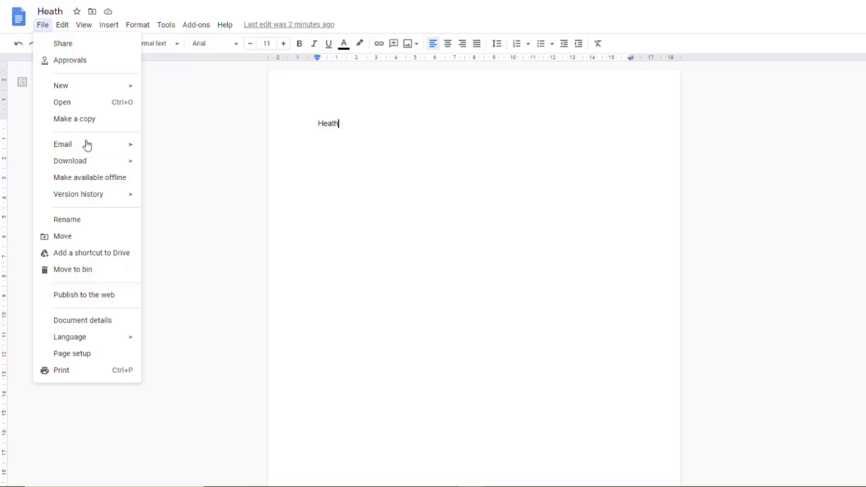
left_click(83, 242)
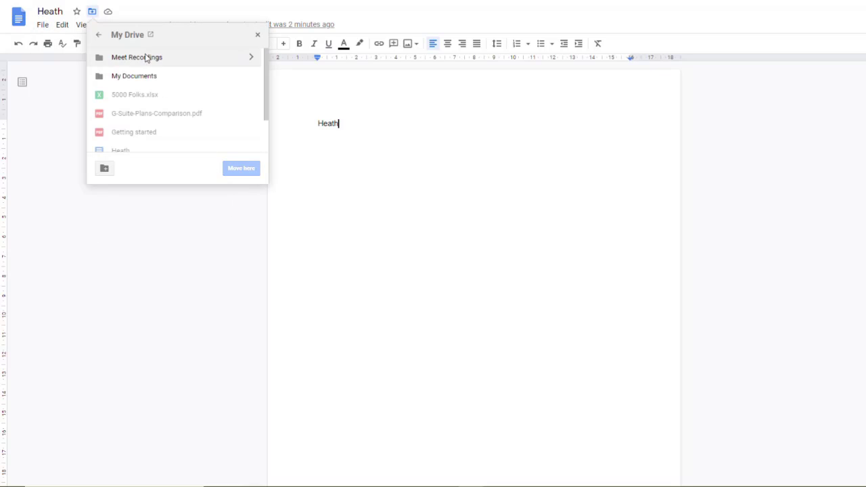
left_click(143, 77)
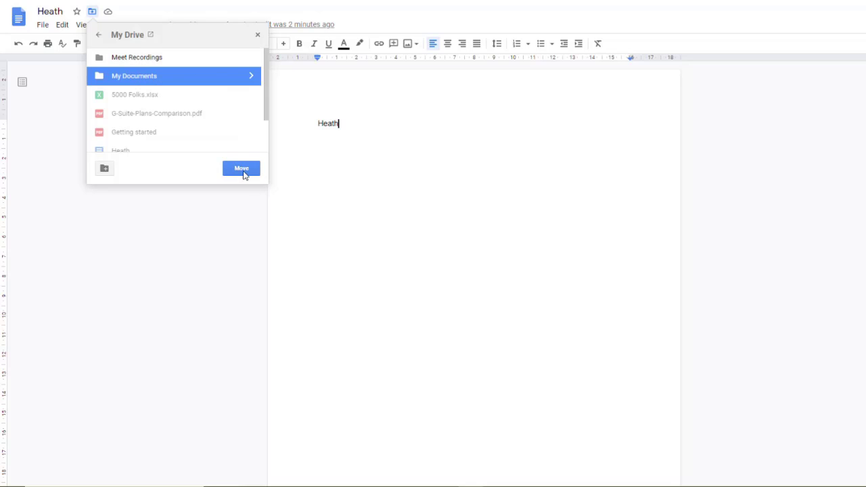
left_click(252, 76)
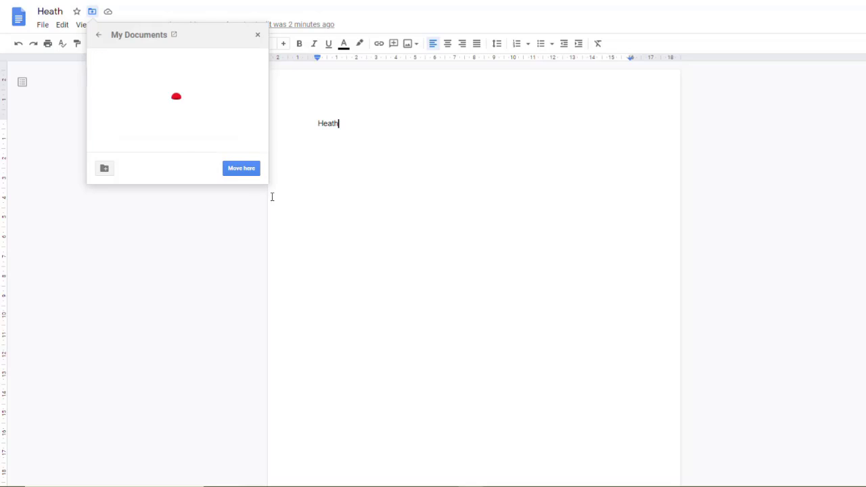
left_click(242, 169)
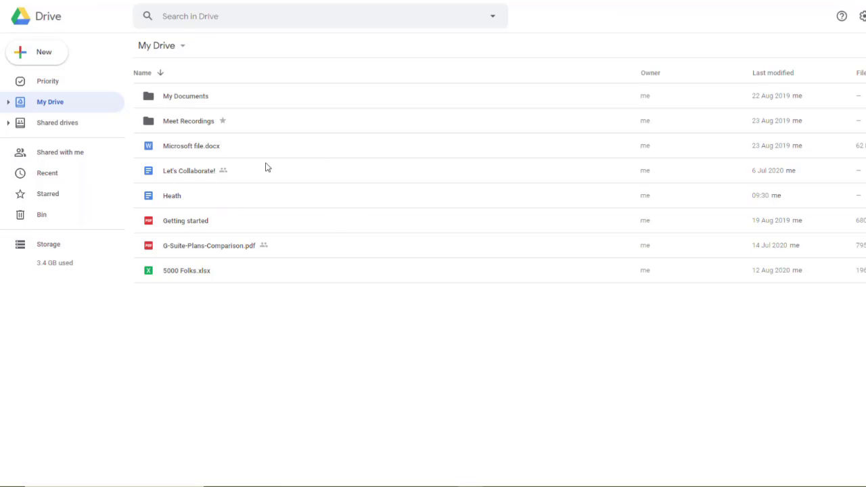
Open My Documents to confirm Kyle and Heath, then return to My Drive.
double_click(207, 97)
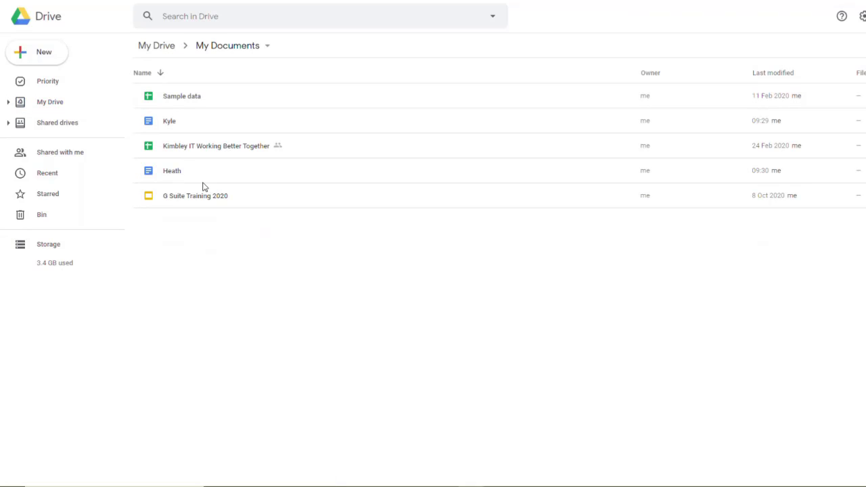
left_click(159, 46)
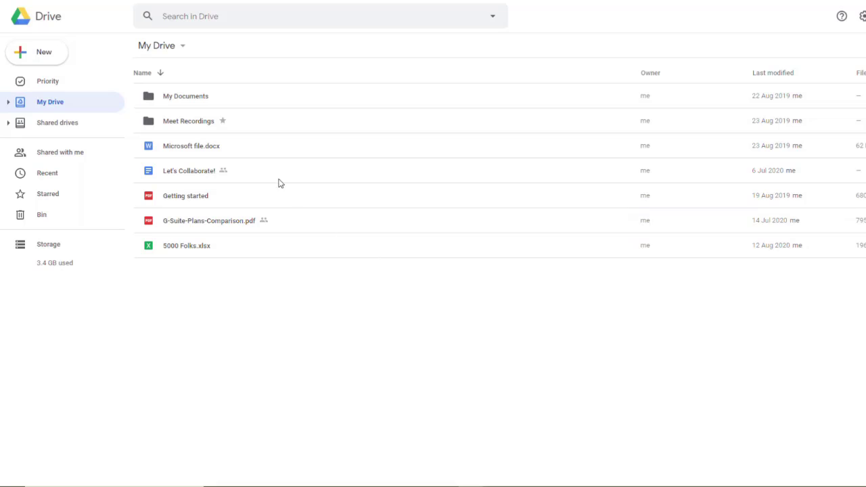
left_click(200, 253)
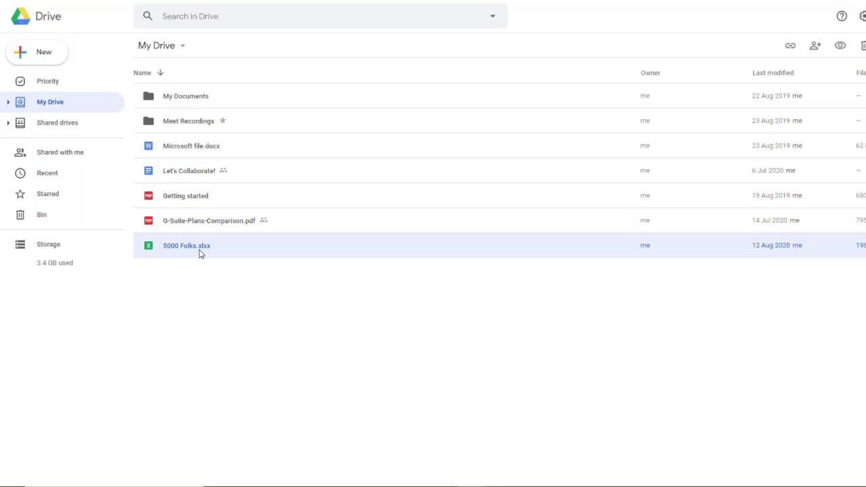
right_click(204, 251)
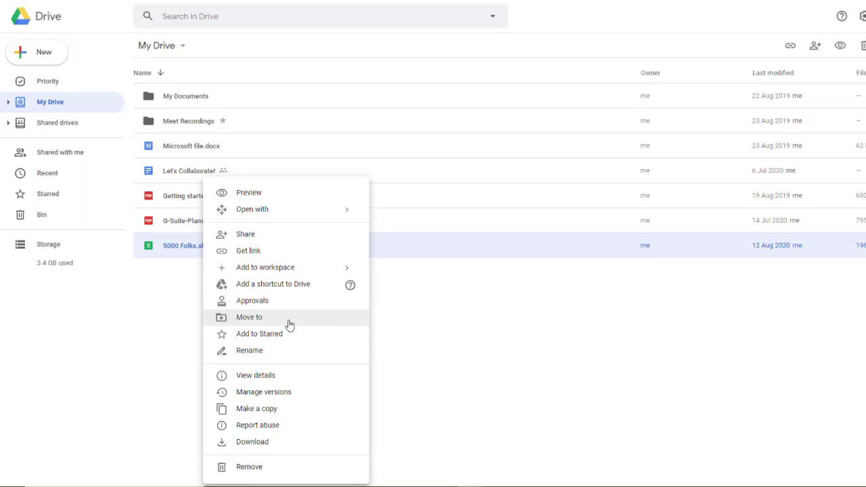
left_click(559, 374)
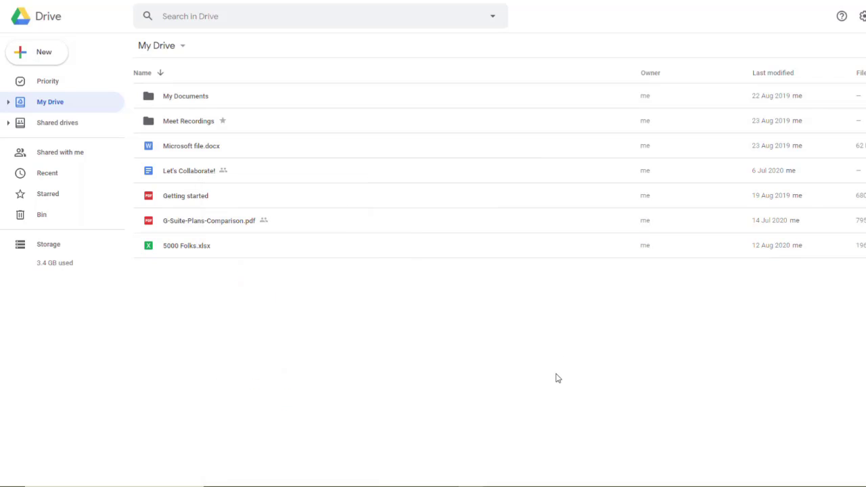